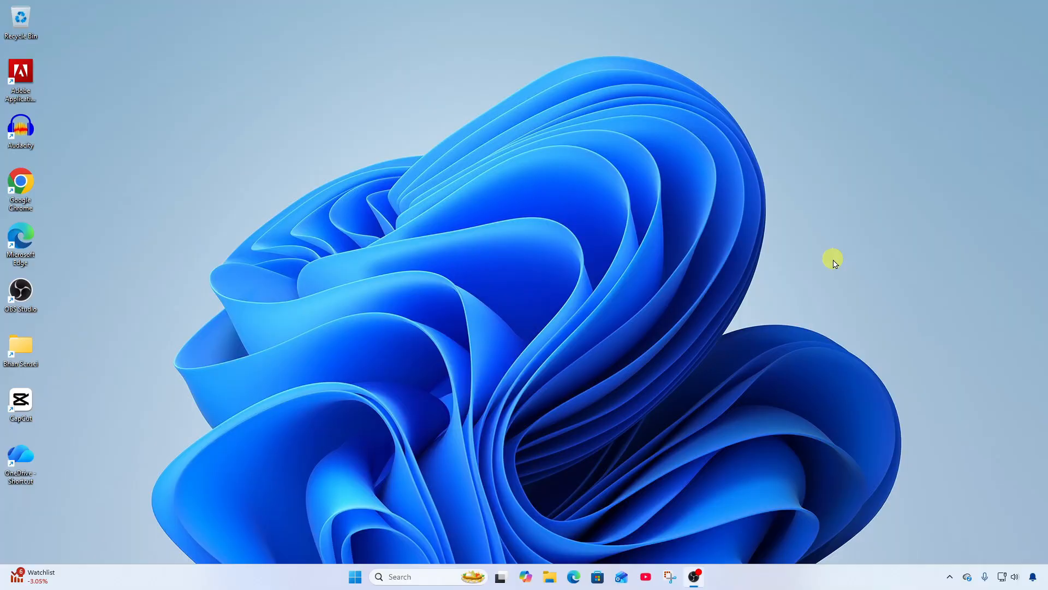
# Step: Open Word and create a blank document
pyautogui.click(417, 570)
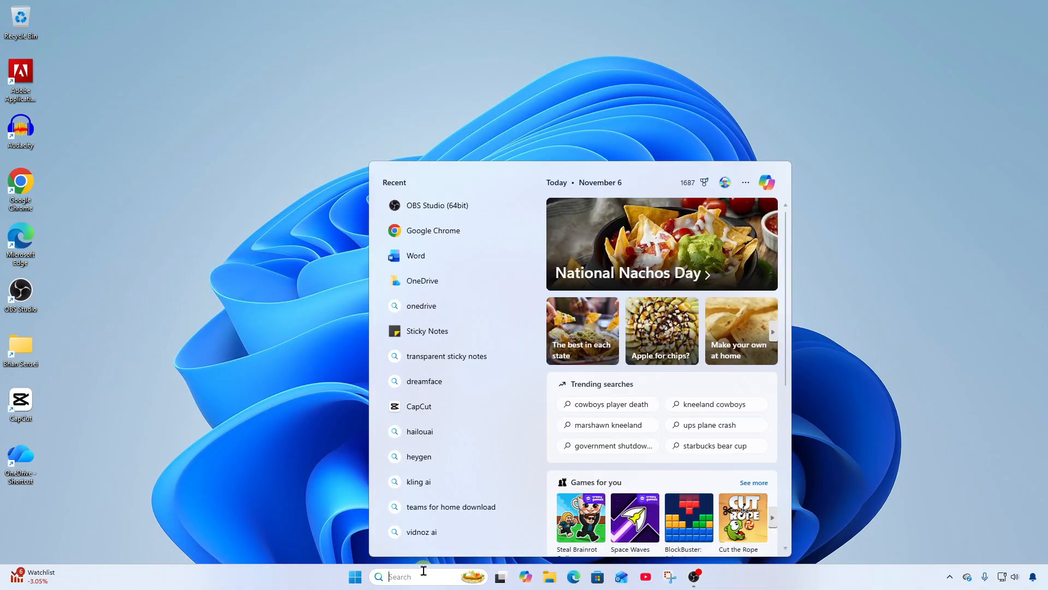
pyautogui.write('word')
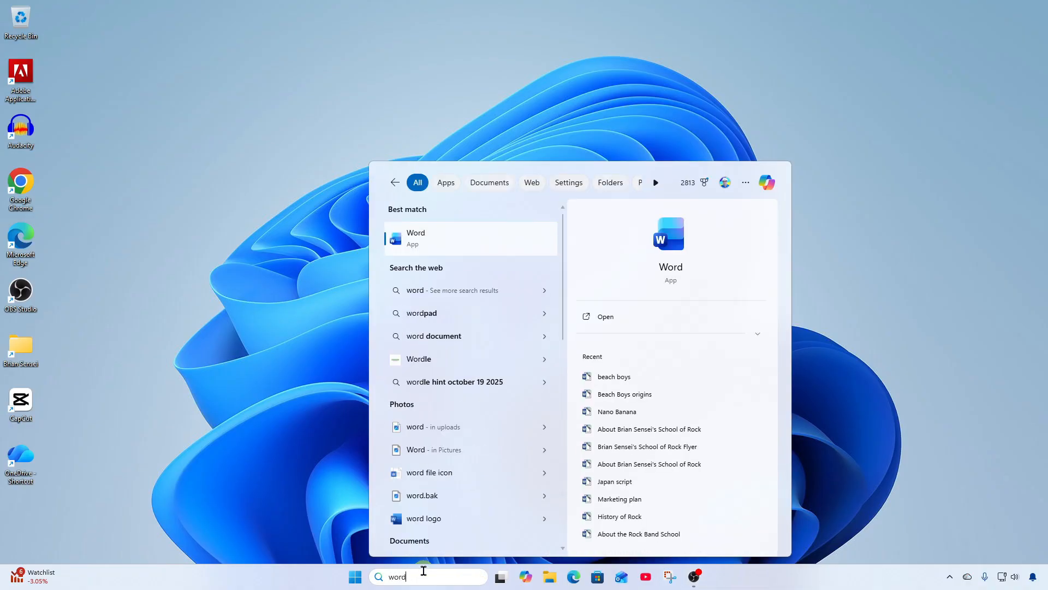
pyautogui.press('Return')
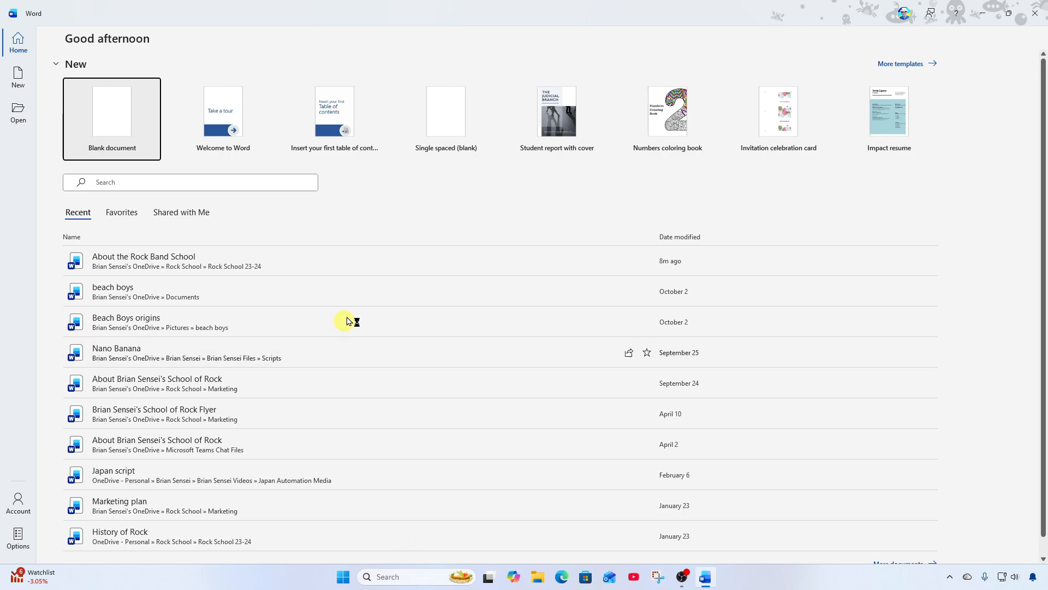
pyautogui.click(116, 121)
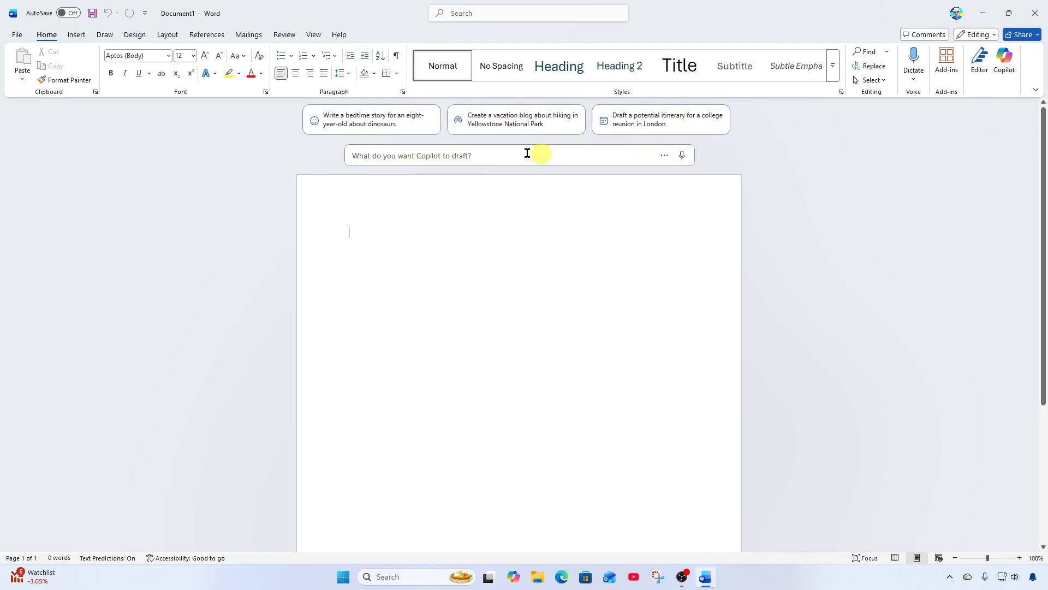
# Step: Dictate the Copilot prompt "Can you help me draft a contract for instructors teaching at my school of rock" and keep the generated draft
pyautogui.click(429, 156)
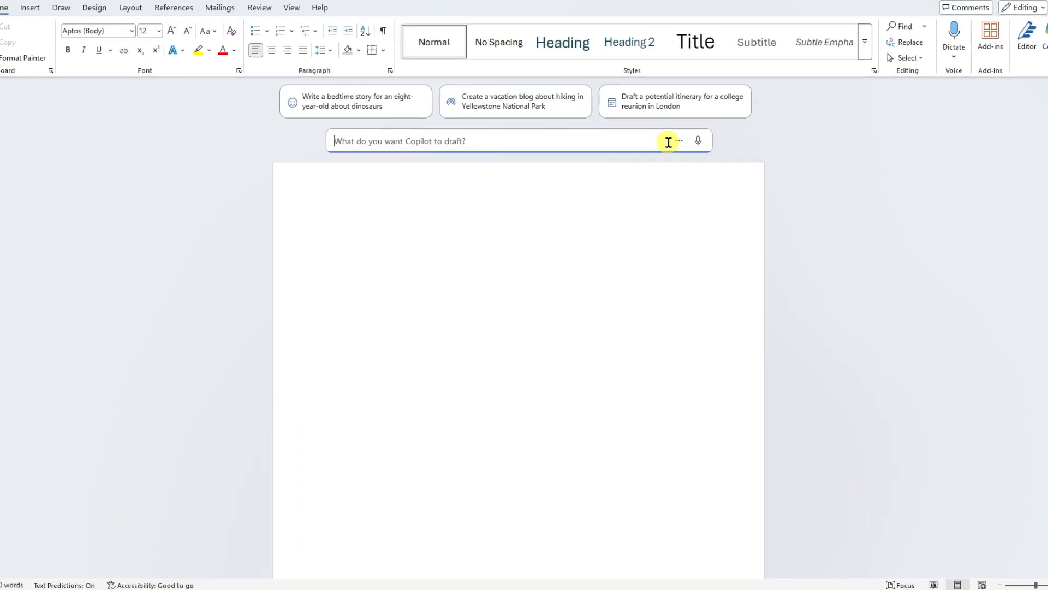
pyautogui.click(724, 98)
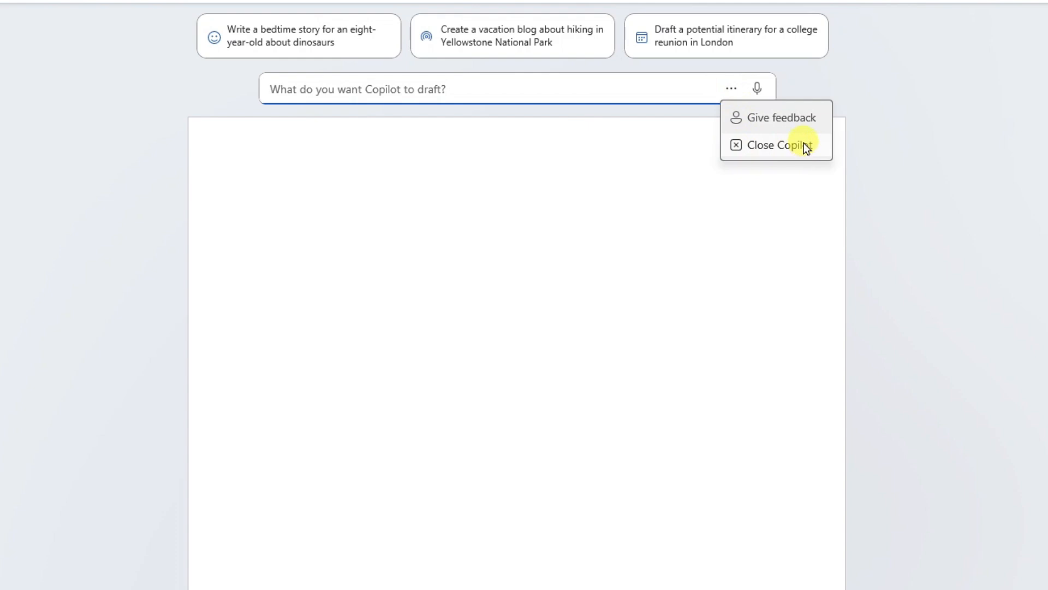
pyautogui.press('Escape')
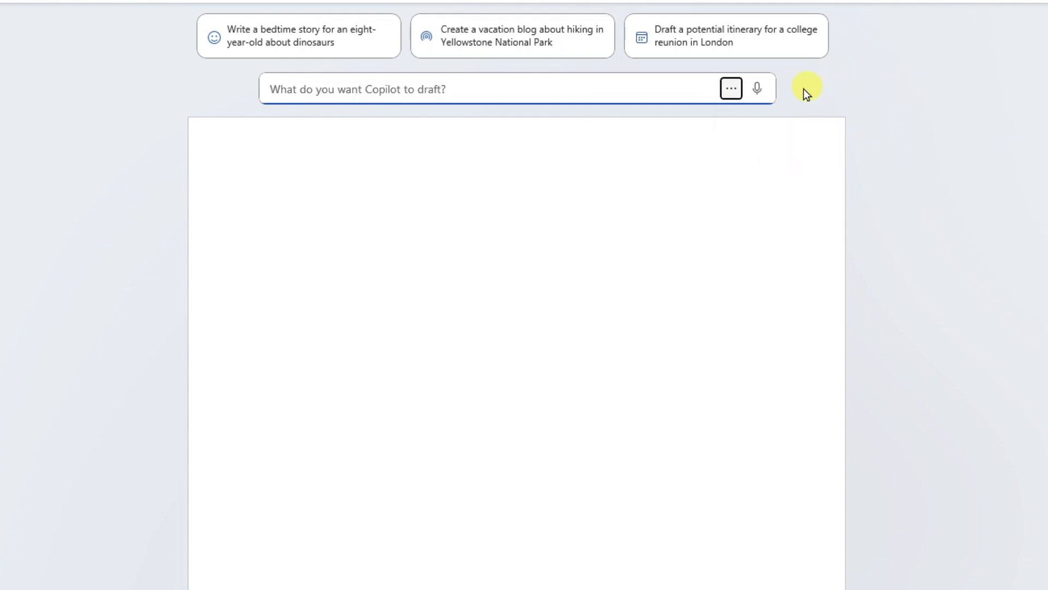
pyautogui.click(757, 89)
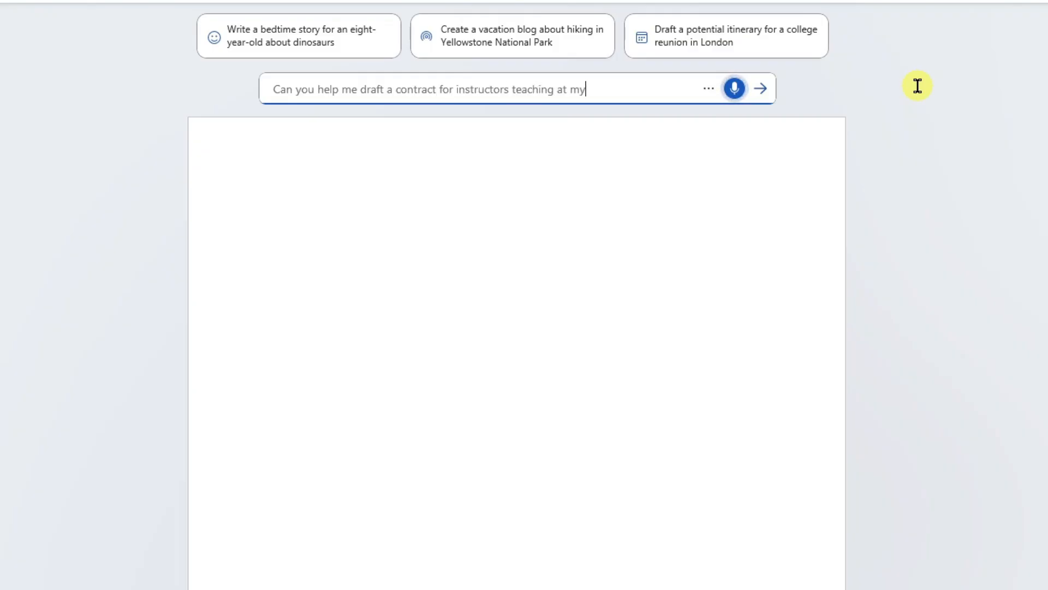
pyautogui.click(735, 88)
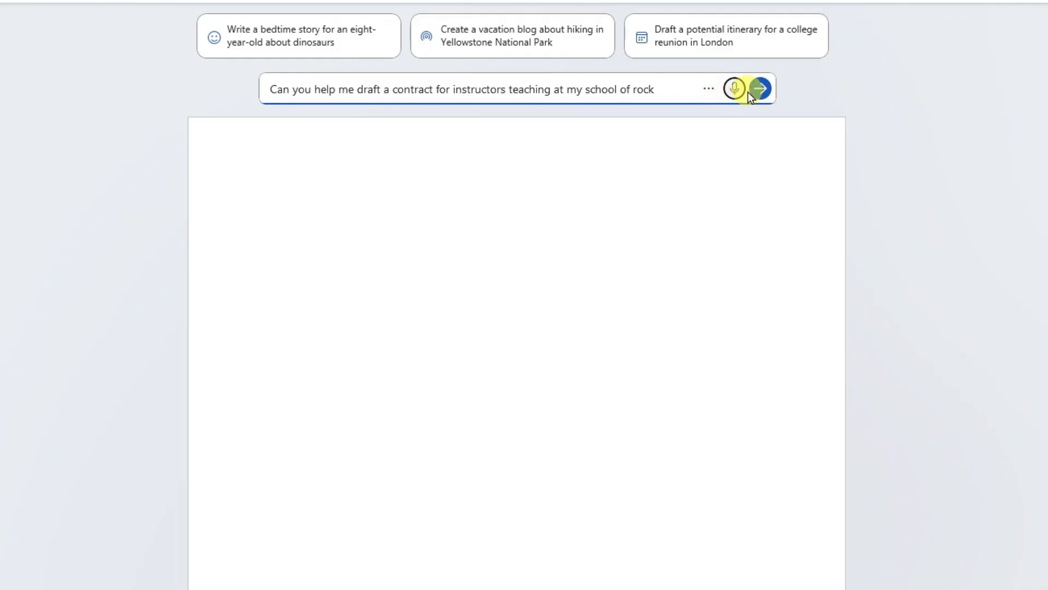
pyautogui.click(763, 90)
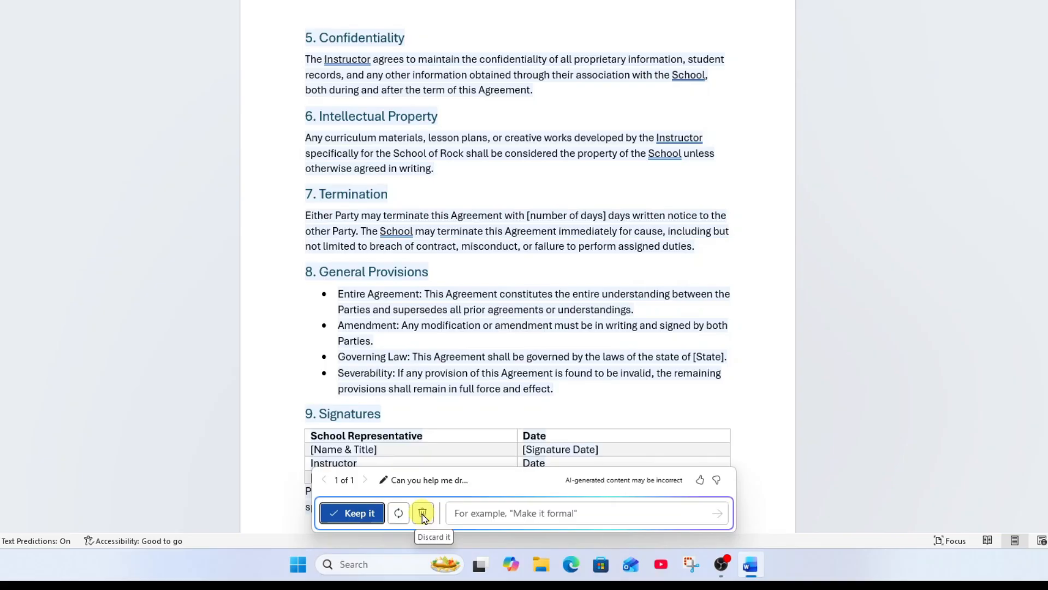
pyautogui.click(352, 513)
# Step: Replace the [School of Rock Name] placeholder in the opening paragraph with "Brian Sensei's School of Rock,"
pyautogui.scroll(6, 733, 247)
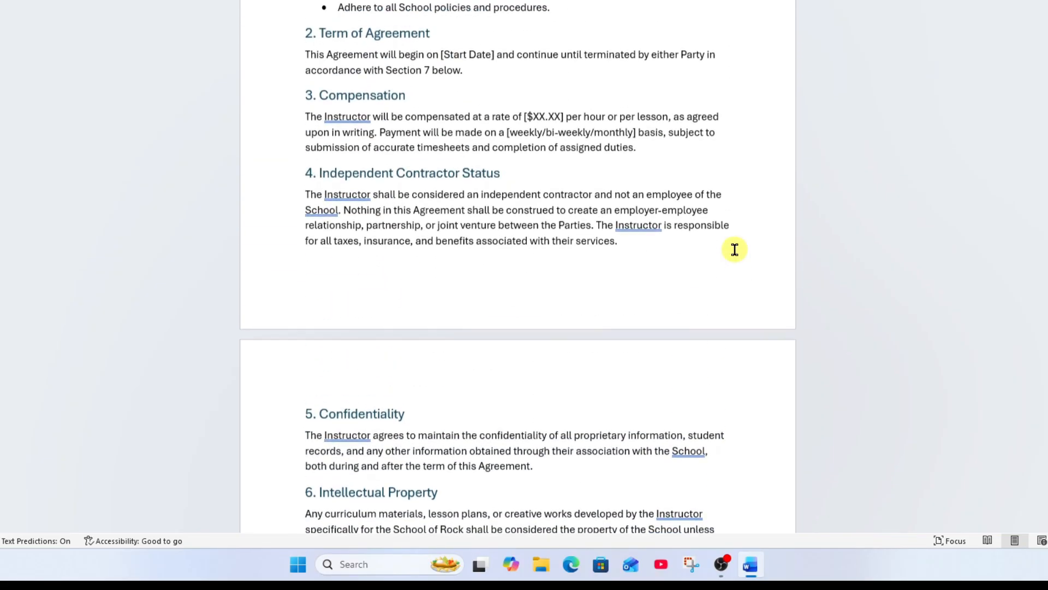
pyautogui.scroll(6, 735, 249)
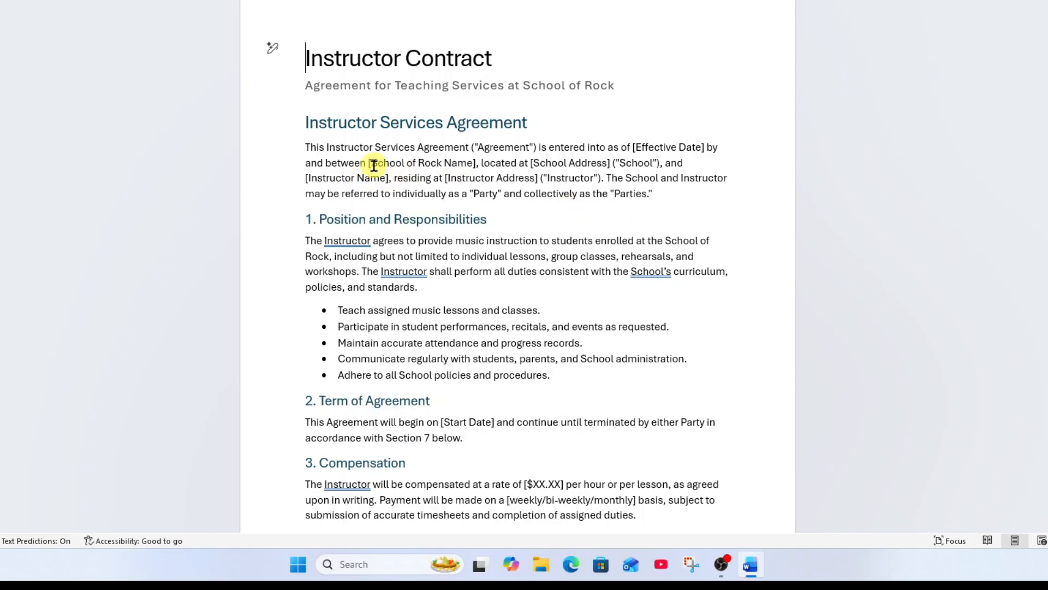
pyautogui.moveTo(369, 164); pyautogui.dragTo(480, 160)
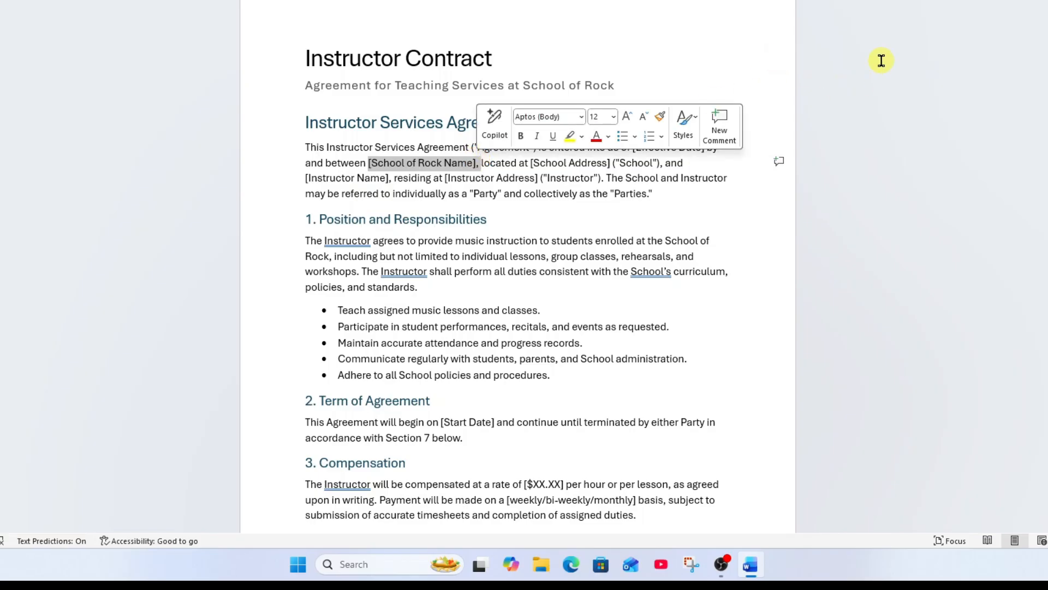
pyautogui.write("Brian Sensei's School of Rock,")
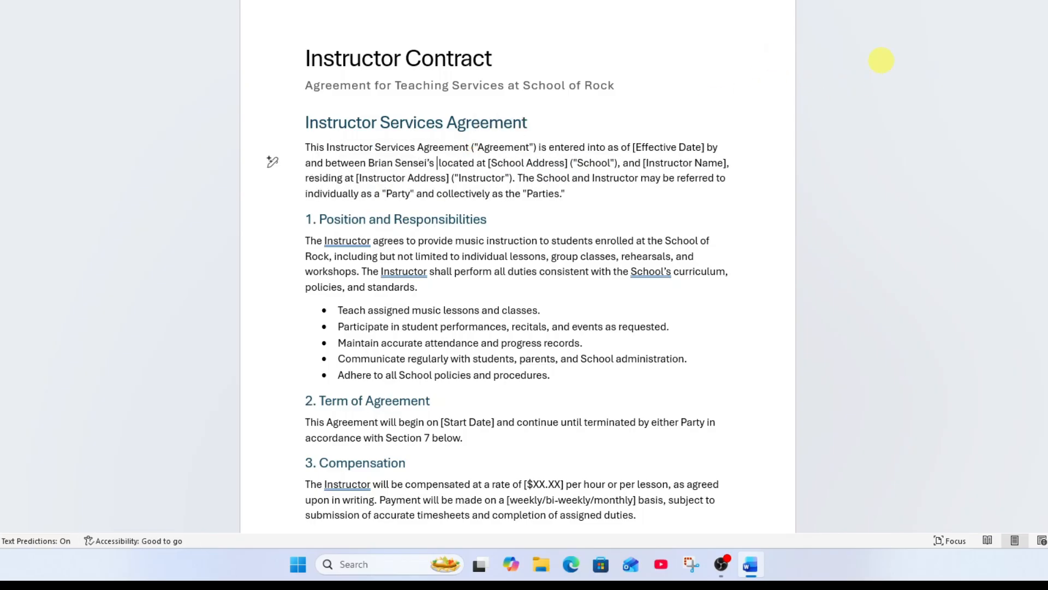
# Step: Look through the contract for remaining placeholders, highlighting the pay rate in the Compensation section
pyautogui.scroll(-2, 756, 84)
pyautogui.scroll(-5, 755, 85)
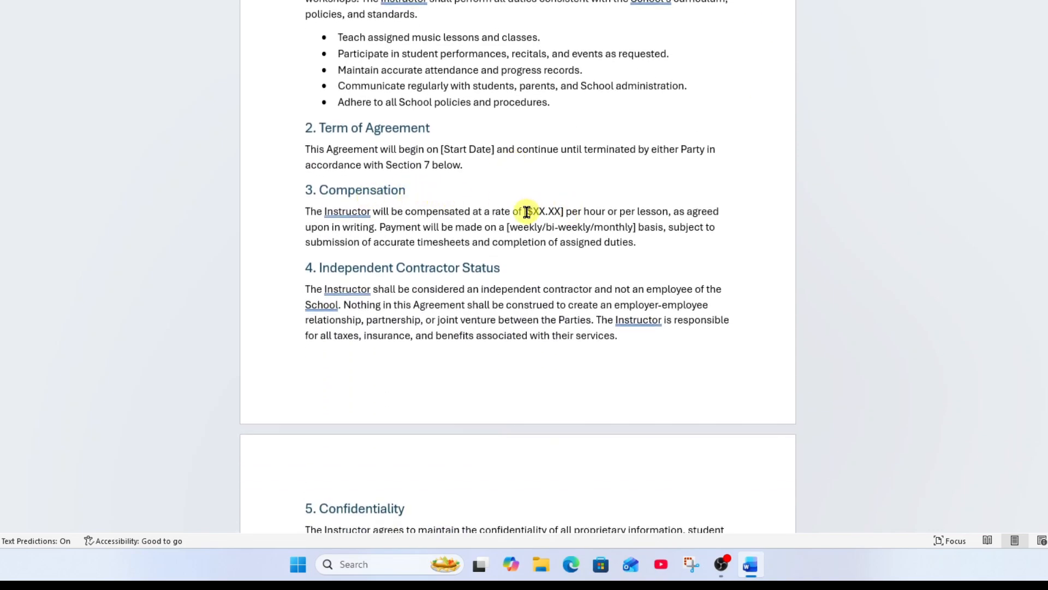
pyautogui.moveTo(524, 212); pyautogui.dragTo(564, 212)
pyautogui.click(658, 232)
pyautogui.scroll(5, 554, 110)
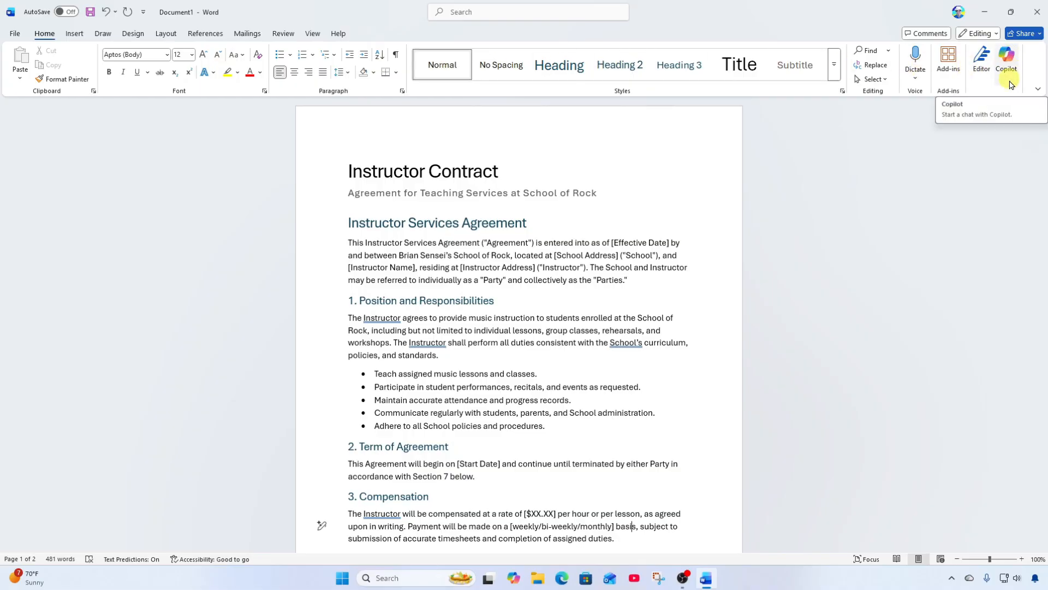
# Step: Ask Copilot chat to create a wide banner image that aligns with the document's content, to place at the top, and read its reply
pyautogui.click(1010, 61)
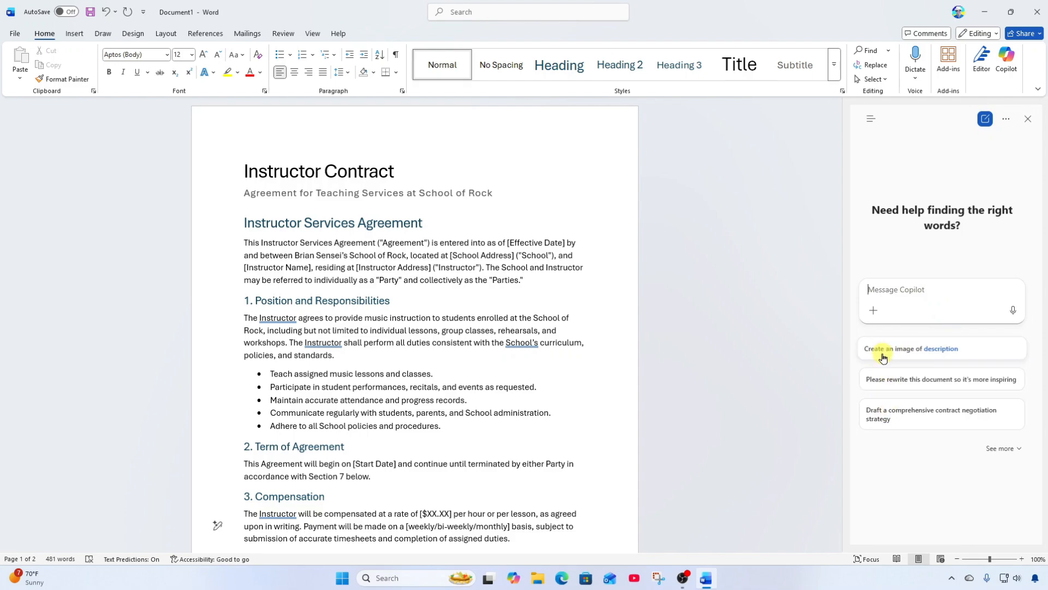
pyautogui.click(1004, 449)
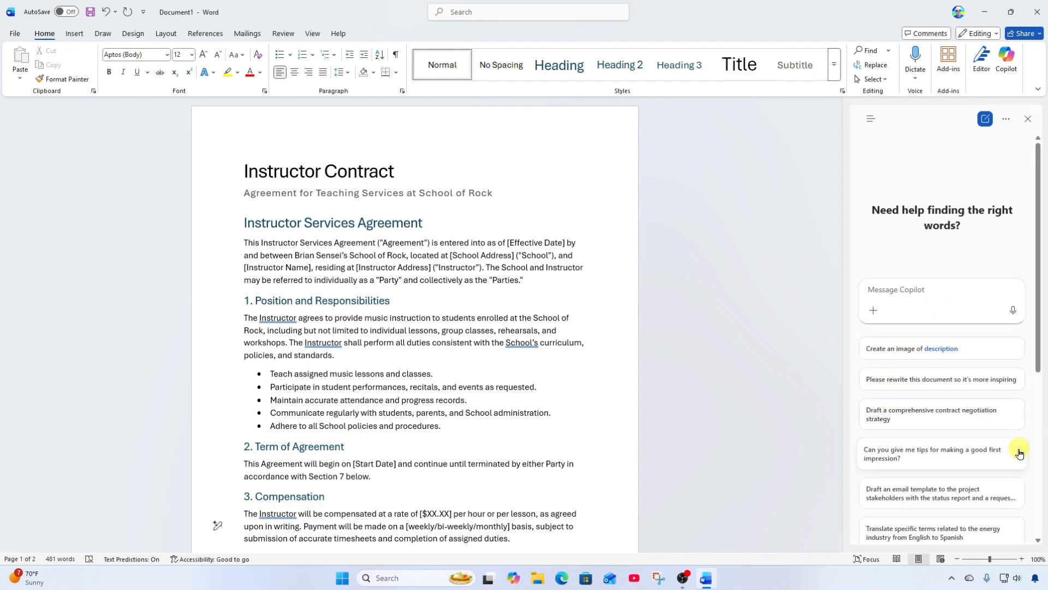
pyautogui.moveTo(1038, 338)
pyautogui.mouseDown()
pyautogui.moveTo(1045, 388)
pyautogui.moveTo(1037, 331)
pyautogui.mouseUp()
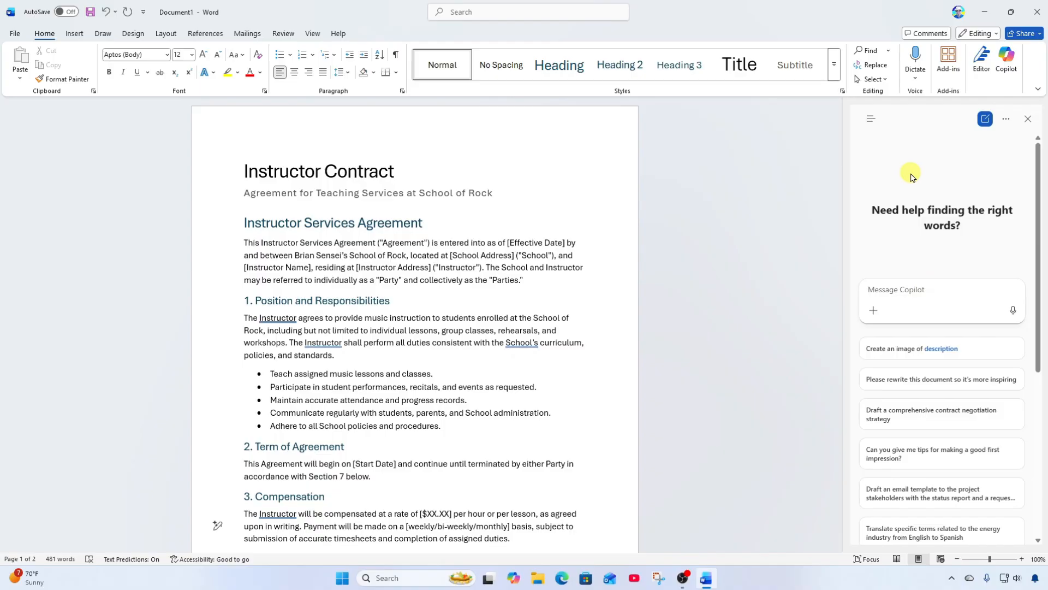
pyautogui.write('Create an image that aligns with the content on this document. The image should be in the shape of a wide banner to place at the top.')
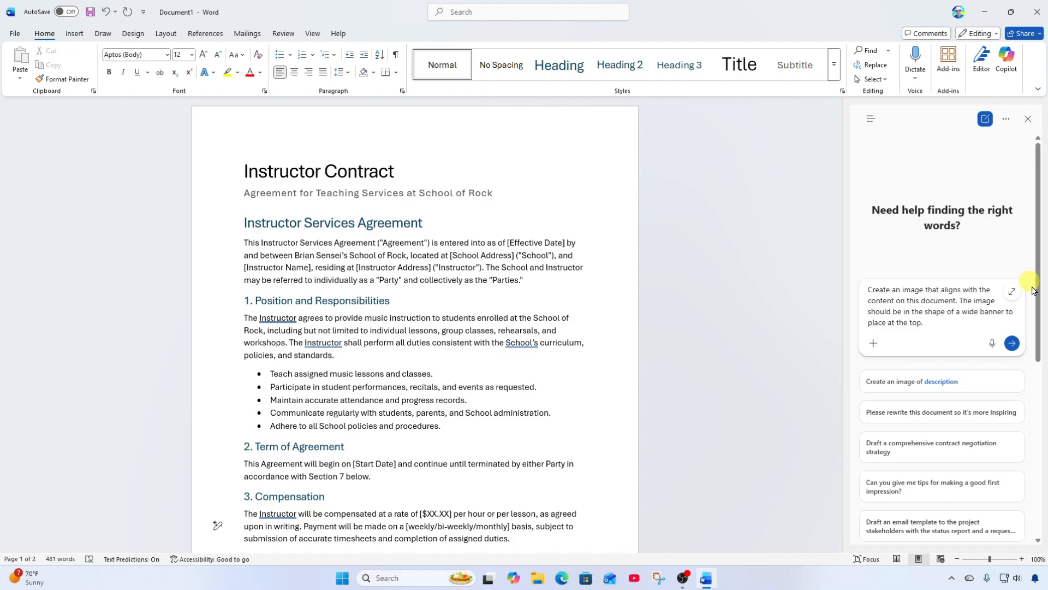
pyautogui.click(1011, 342)
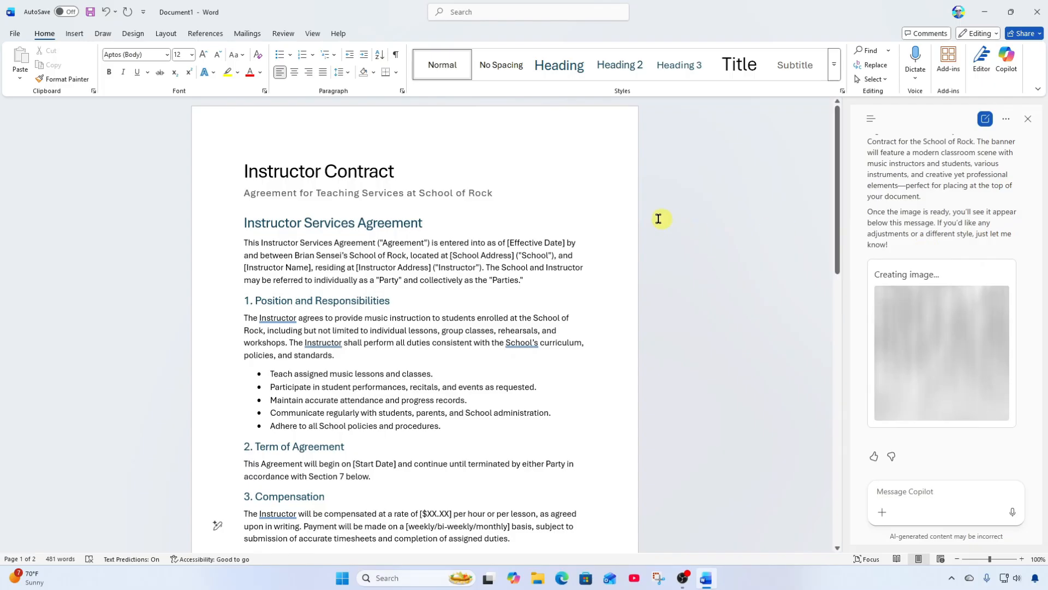
pyautogui.moveTo(1038, 271); pyautogui.dragTo(1037, 178)
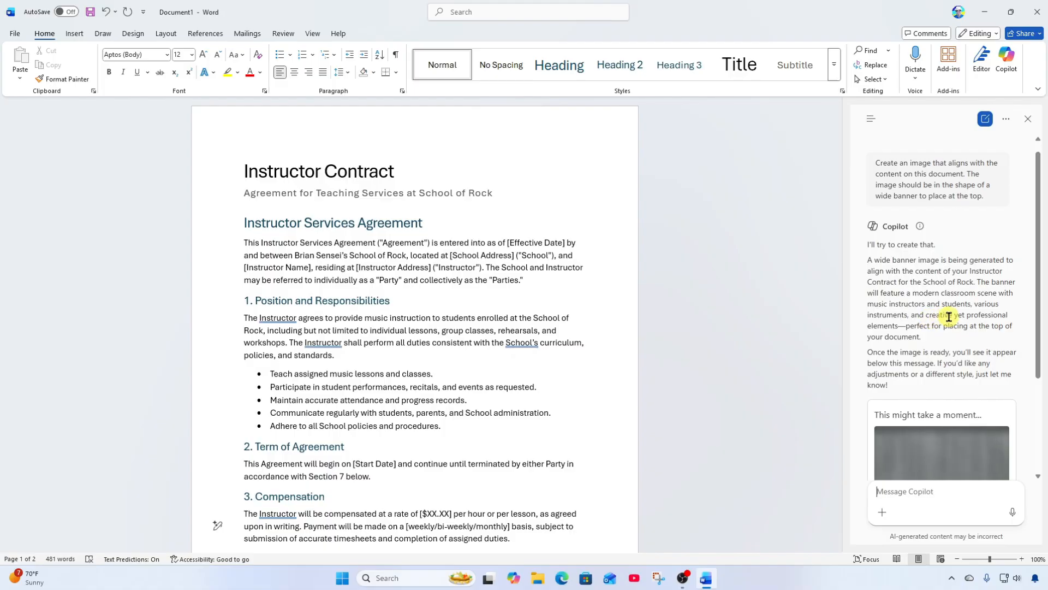
pyautogui.scroll(1, 1036, 197)
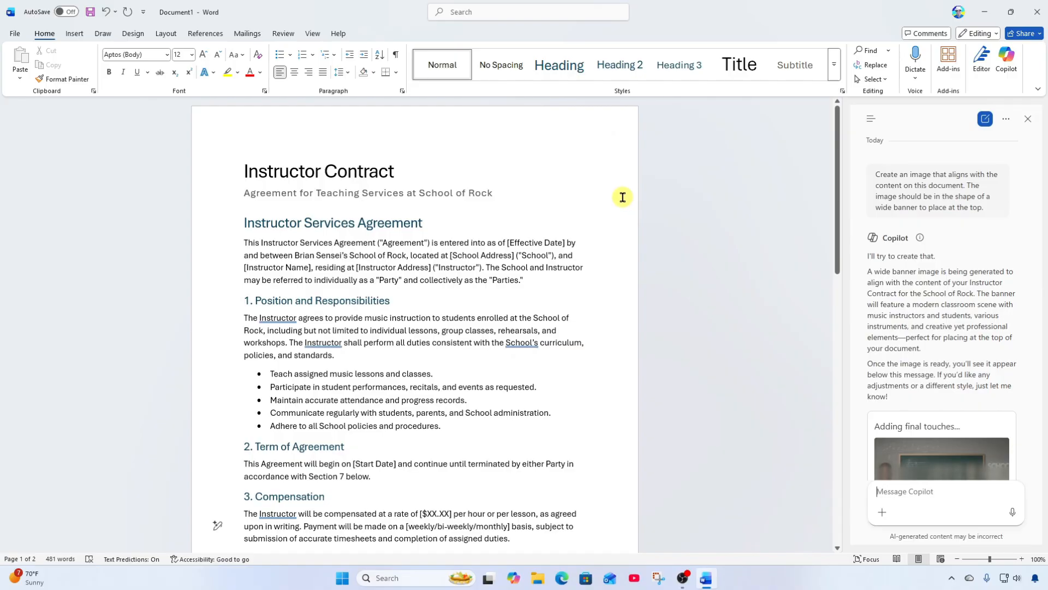
# Step: Open the About the Rock Band School document from the Rock School folder in OneDrive and enlarge its view to 130%
pyautogui.click(539, 580)
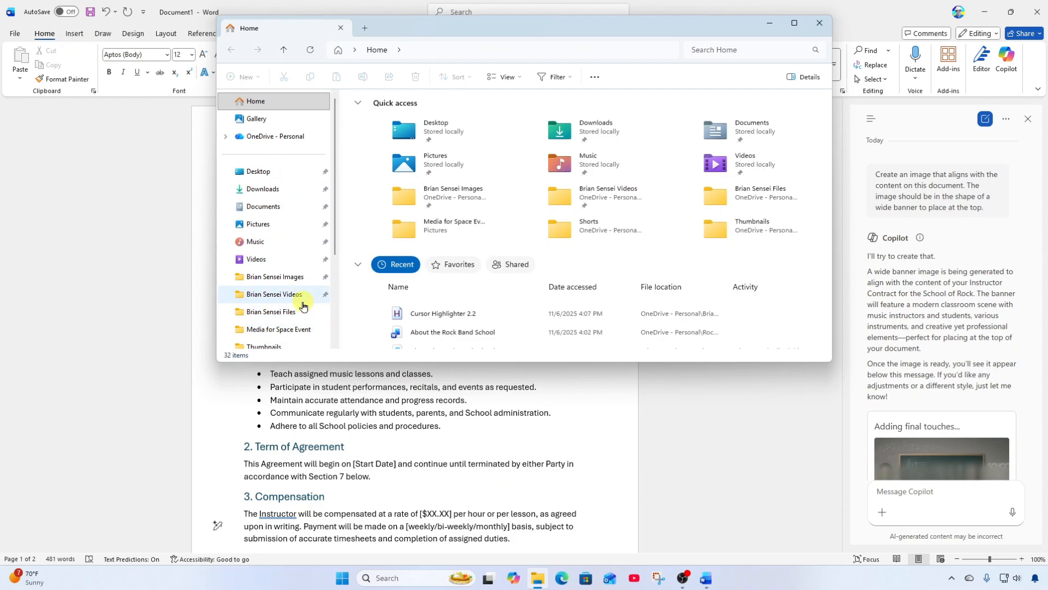
pyautogui.click(275, 136)
pyautogui.doubleClick(403, 297)
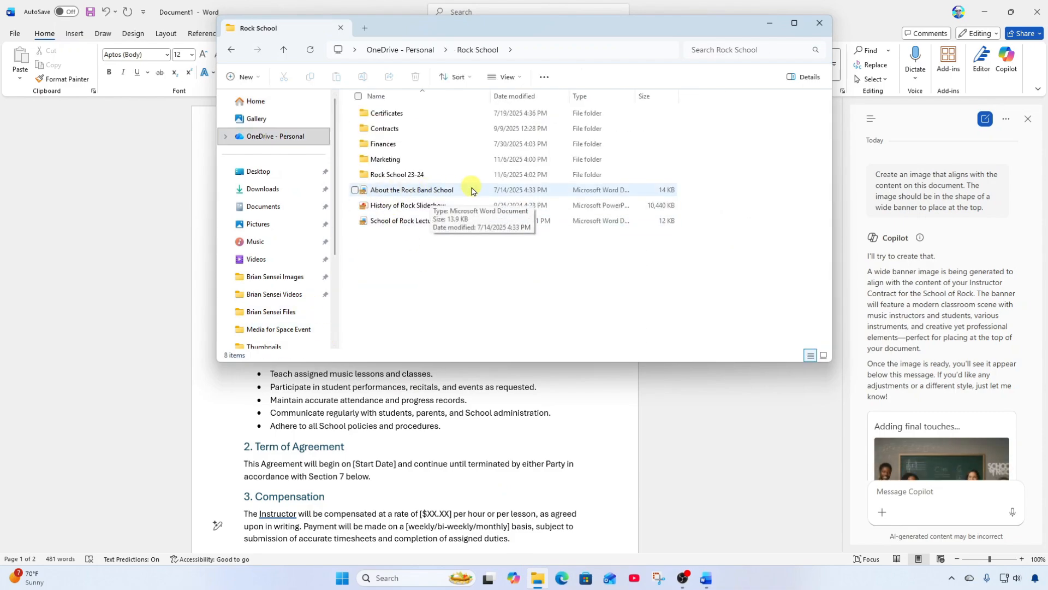
pyautogui.doubleClick(443, 191)
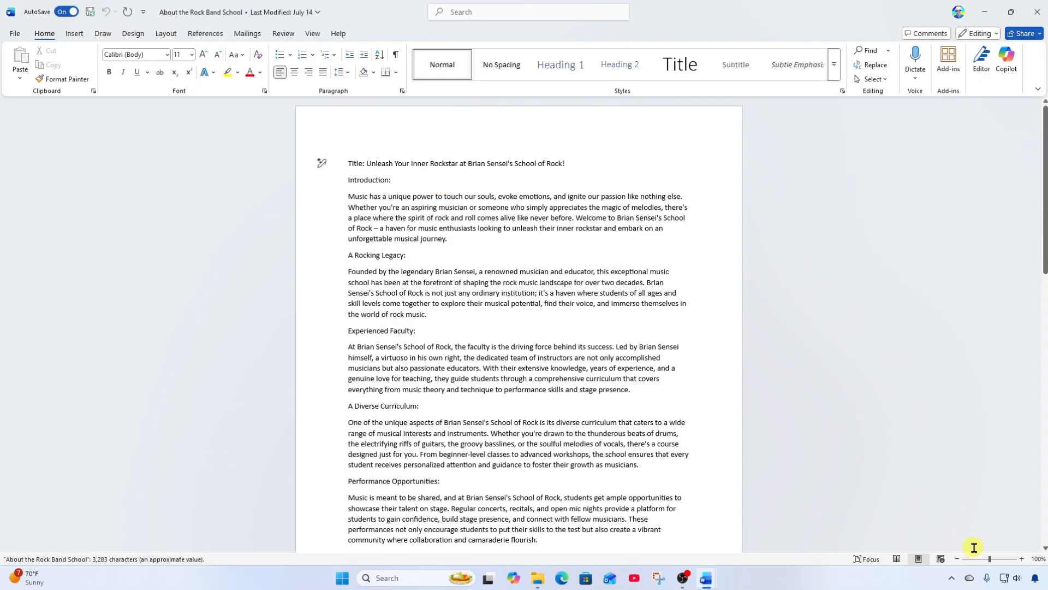
pyautogui.click(1022, 559)
pyautogui.click(1022, 558)
pyautogui.click(1021, 558)
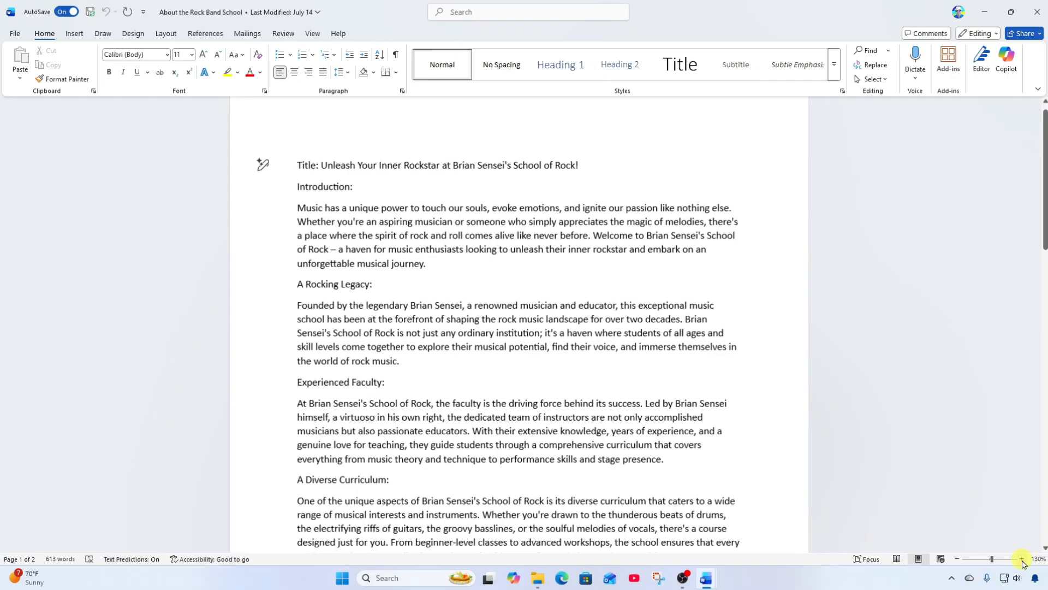
pyautogui.scroll(-1, 786, 353)
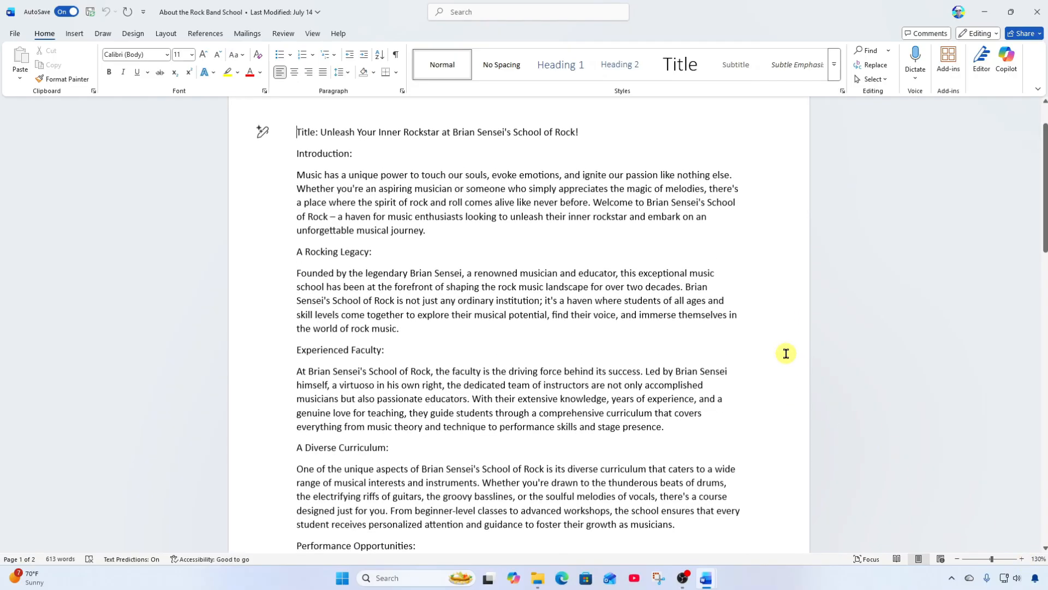
pyautogui.scroll(2, 785, 353)
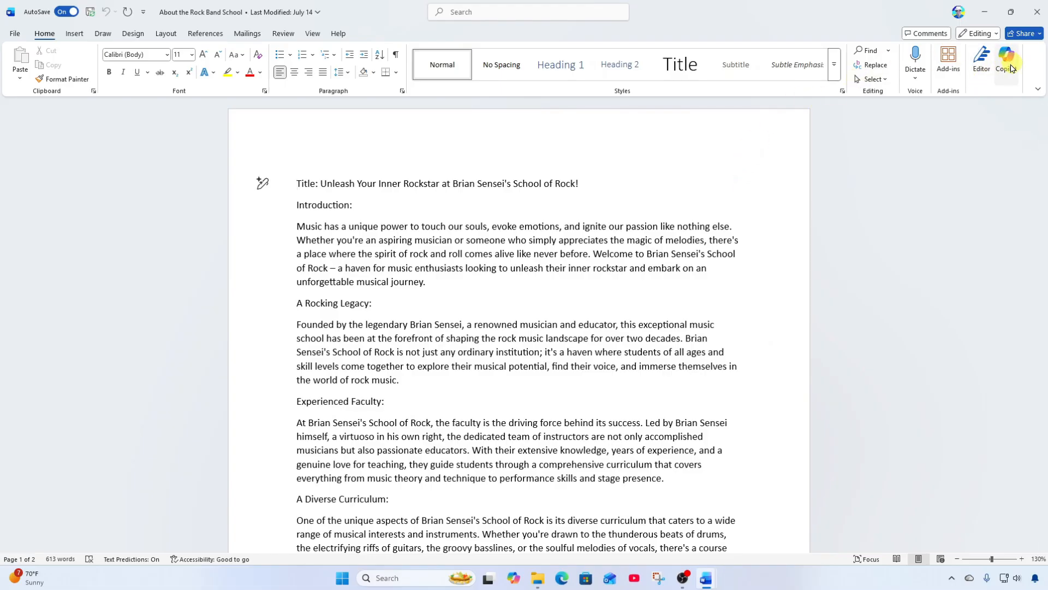
# Step: Ask Copilot chat to "Review this document and provide suggestions for improvement." and read through its whole response
pyautogui.click(1007, 59)
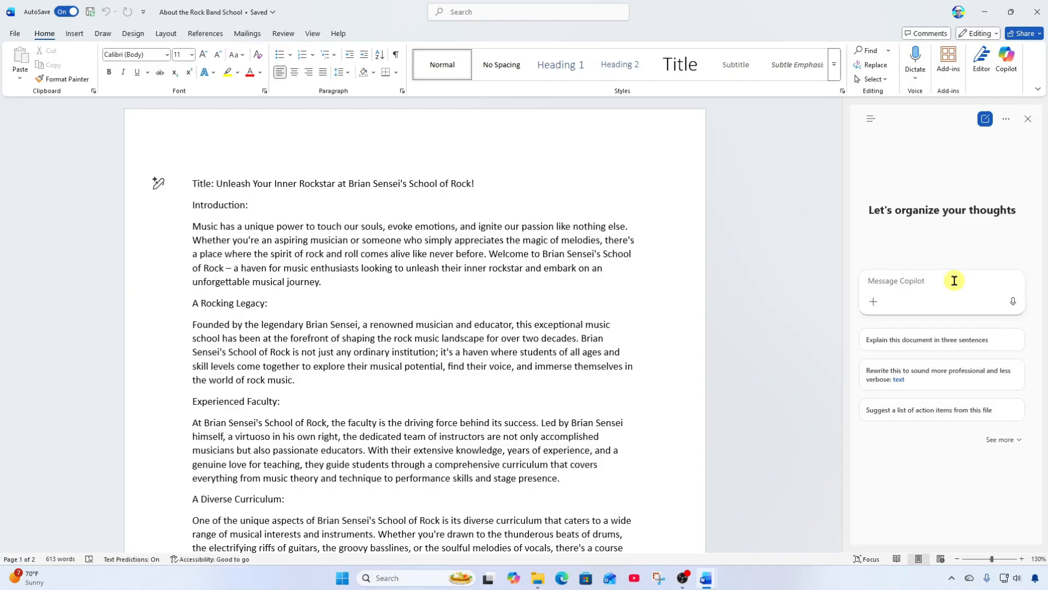
pyautogui.write('Review this document and provide suggestions for improvement.')
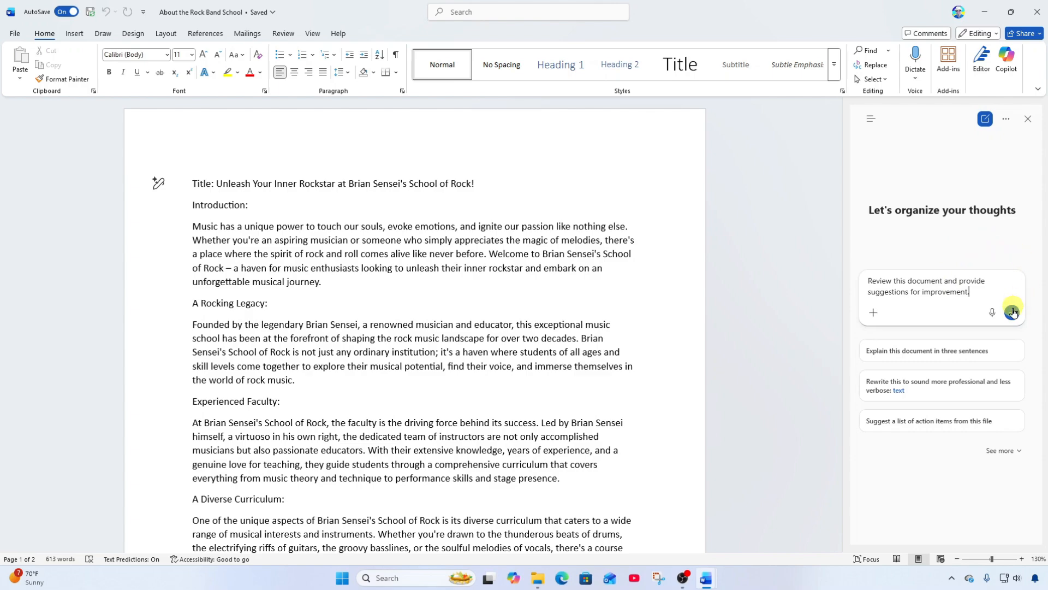
pyautogui.click(1013, 313)
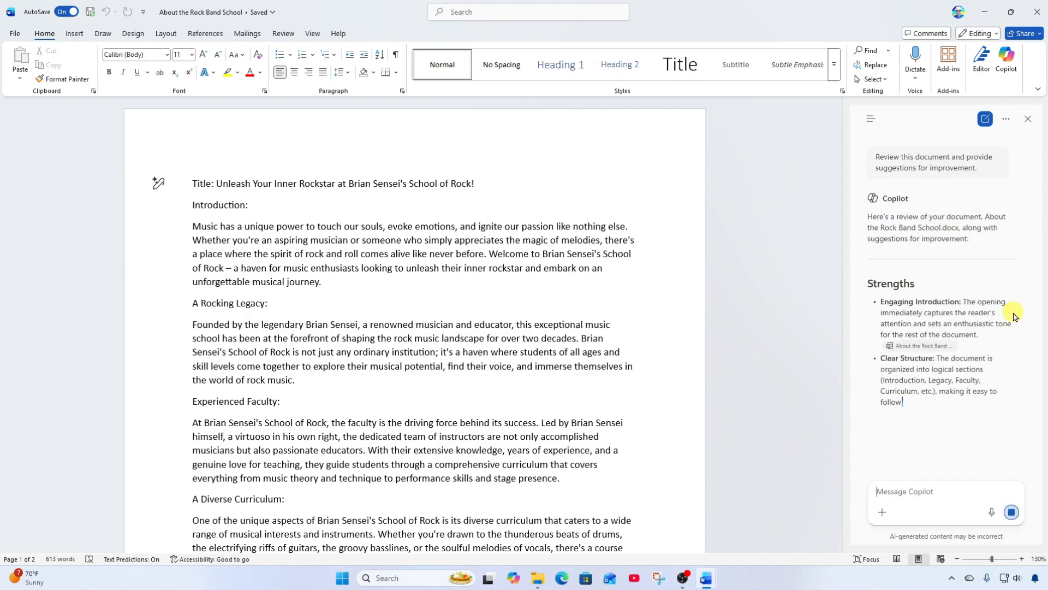
pyautogui.moveTo(1039, 167); pyautogui.dragTo(1044, 218)
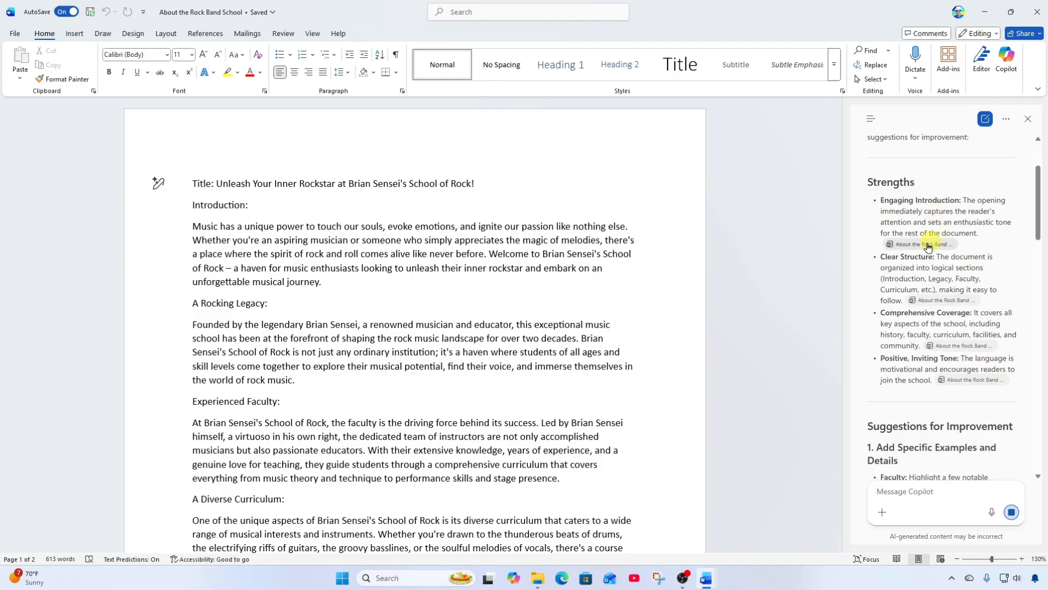
pyautogui.scroll(2, 939, 290)
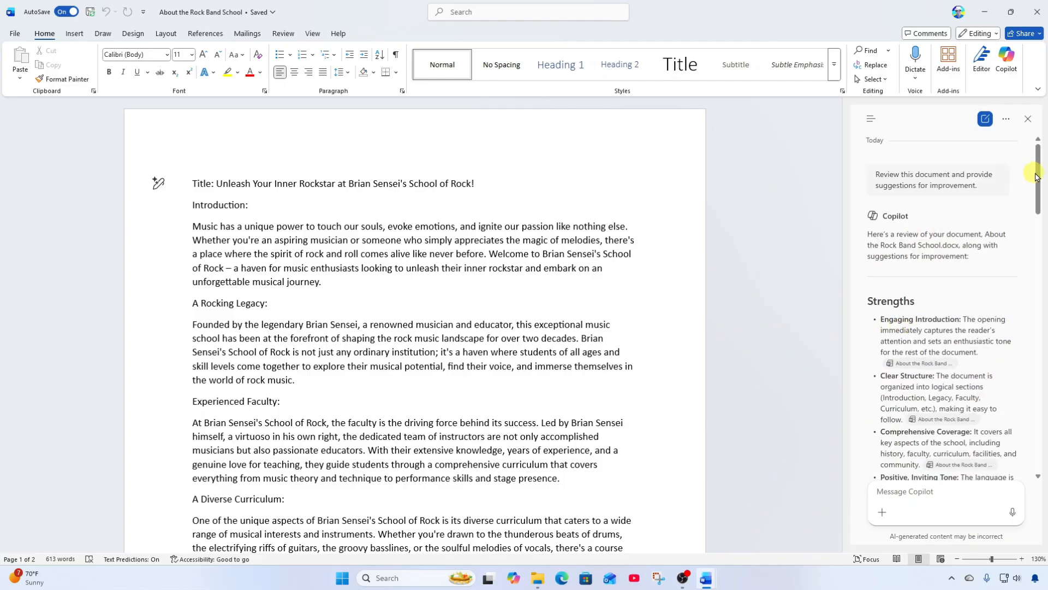
pyautogui.moveTo(1040, 175); pyautogui.dragTo(1045, 427)
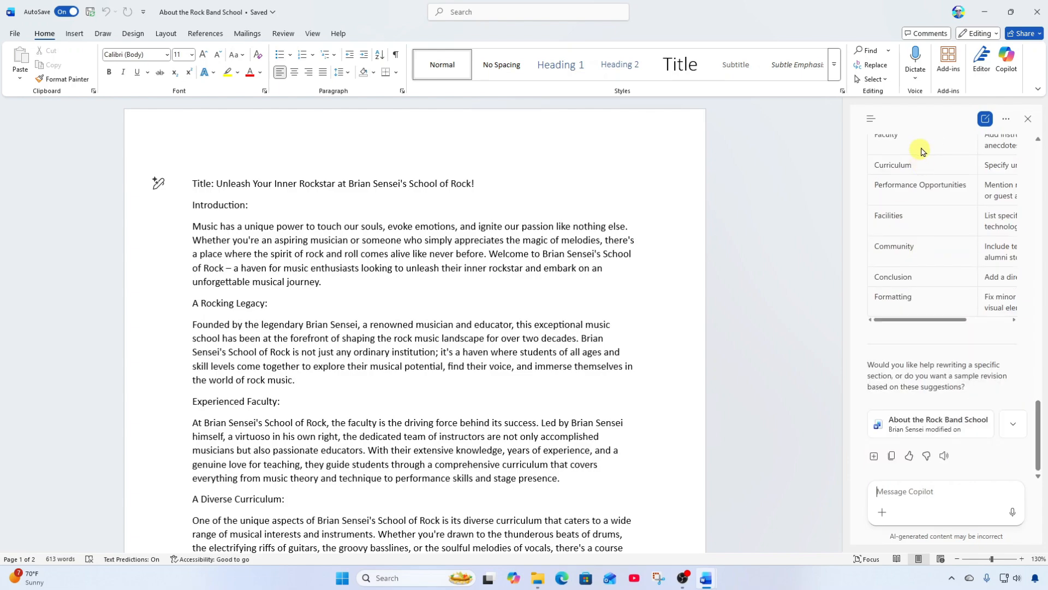
# Step: Start a new Copilot chat, ask it to "Summarize this document in 5 bullet points." and read through the reply
pyautogui.click(986, 119)
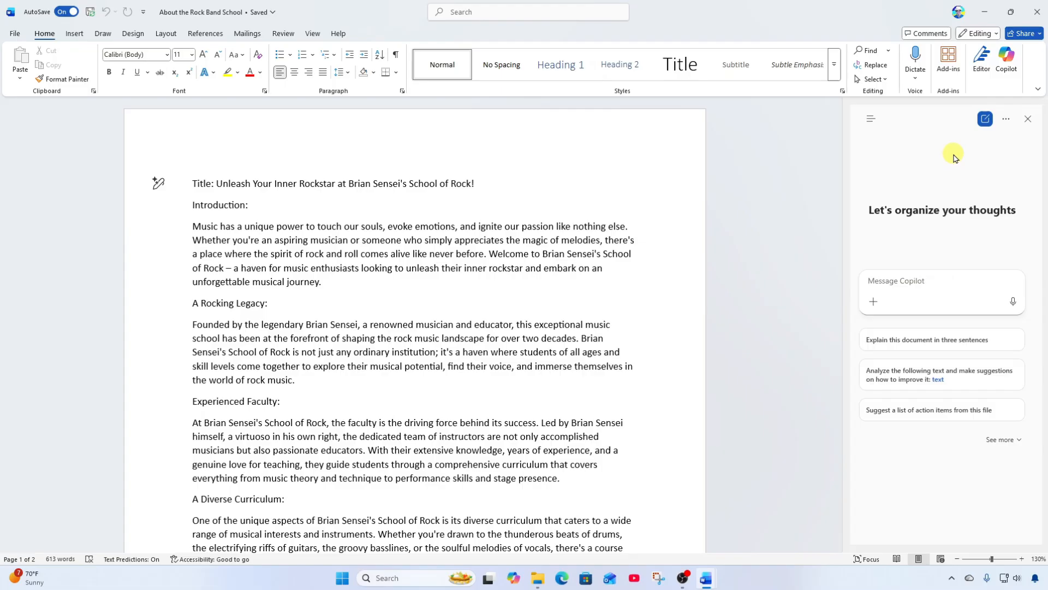
pyautogui.write('Summarize this document in 5 bullet points.')
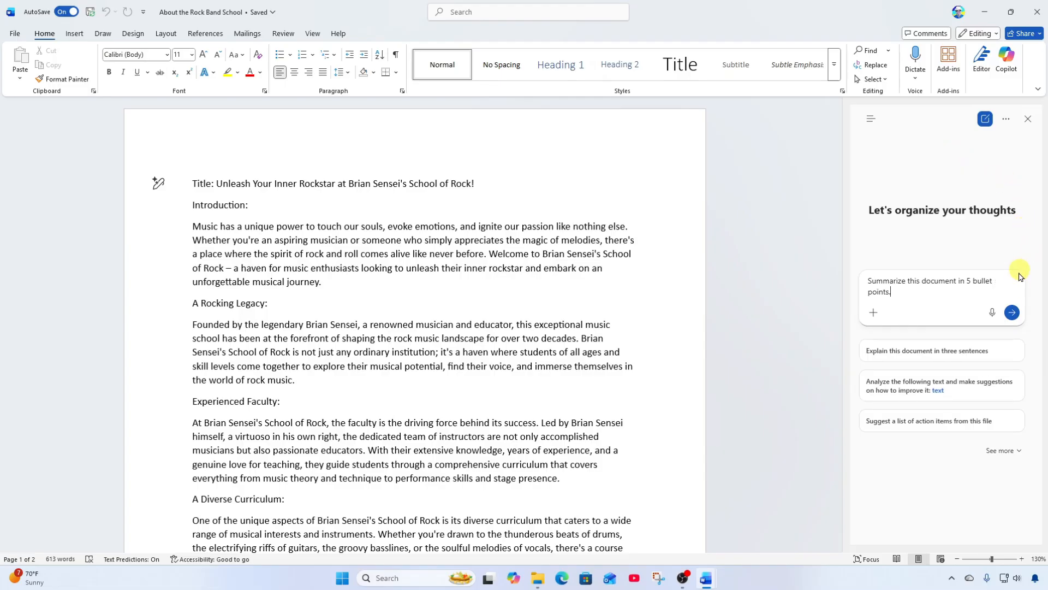
pyautogui.click(1011, 312)
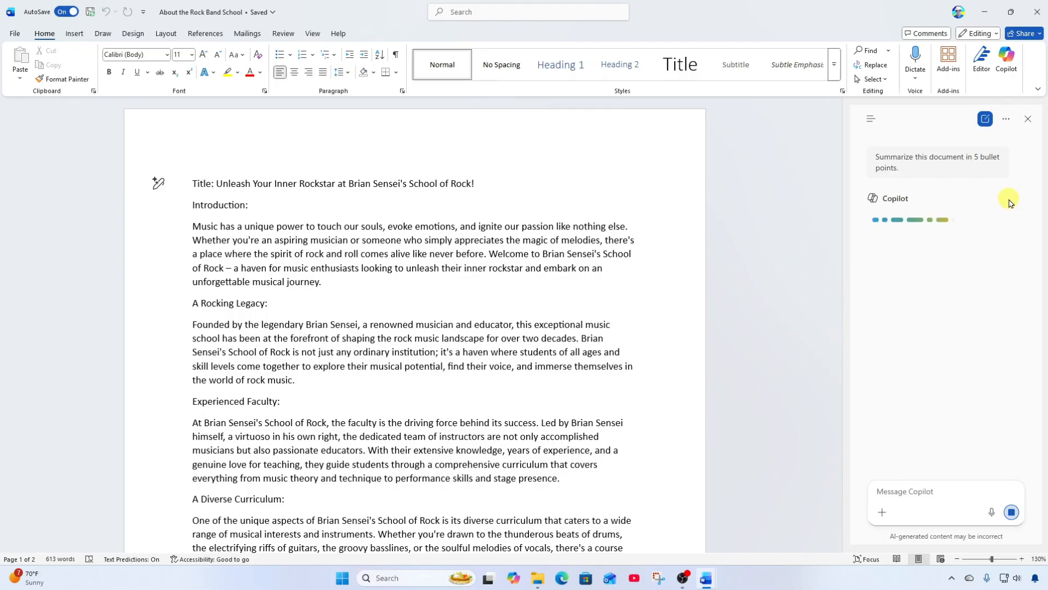
pyautogui.moveTo(1039, 174); pyautogui.dragTo(1042, 303)
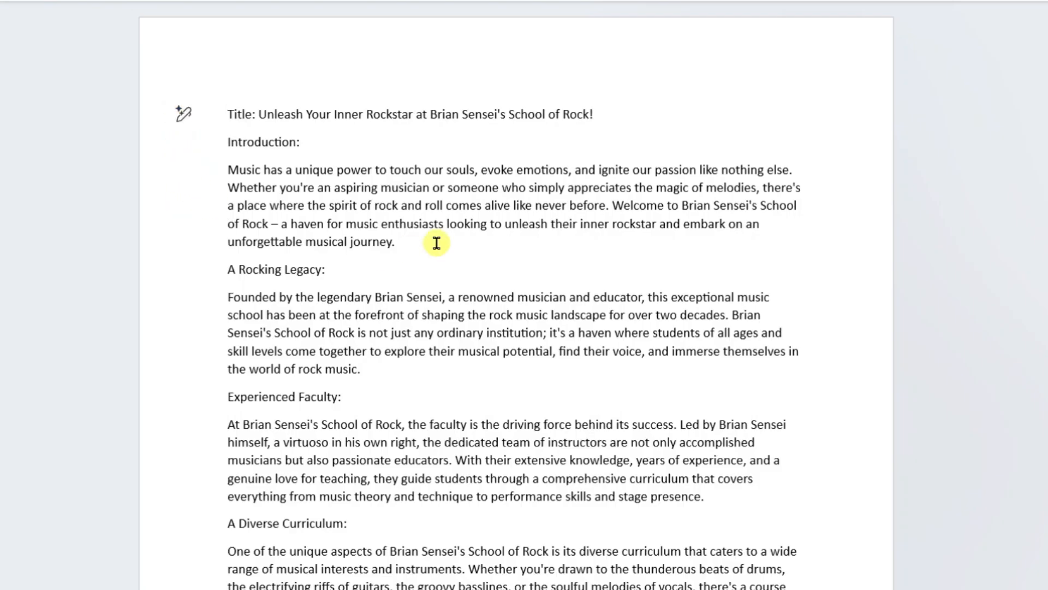
# Step: Have Copilot auto rewrite the paragraph under the Introduction heading
pyautogui.moveTo(395, 242); pyautogui.dragTo(228, 170)
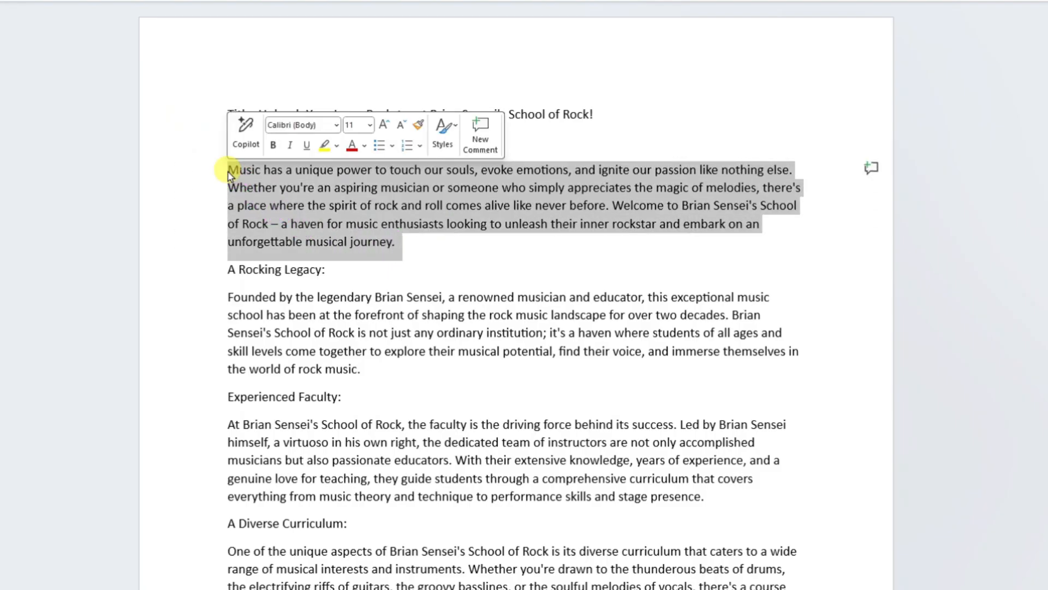
pyautogui.click(245, 127)
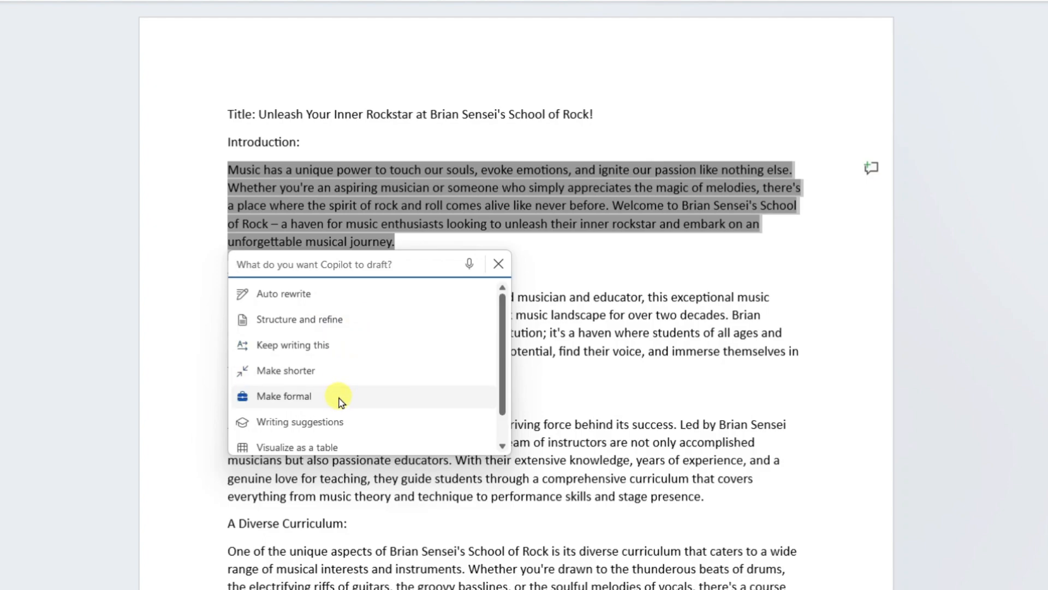
pyautogui.moveTo(501, 332)
pyautogui.mouseDown()
pyautogui.moveTo(499, 363)
pyautogui.moveTo(497, 317)
pyautogui.mouseUp()
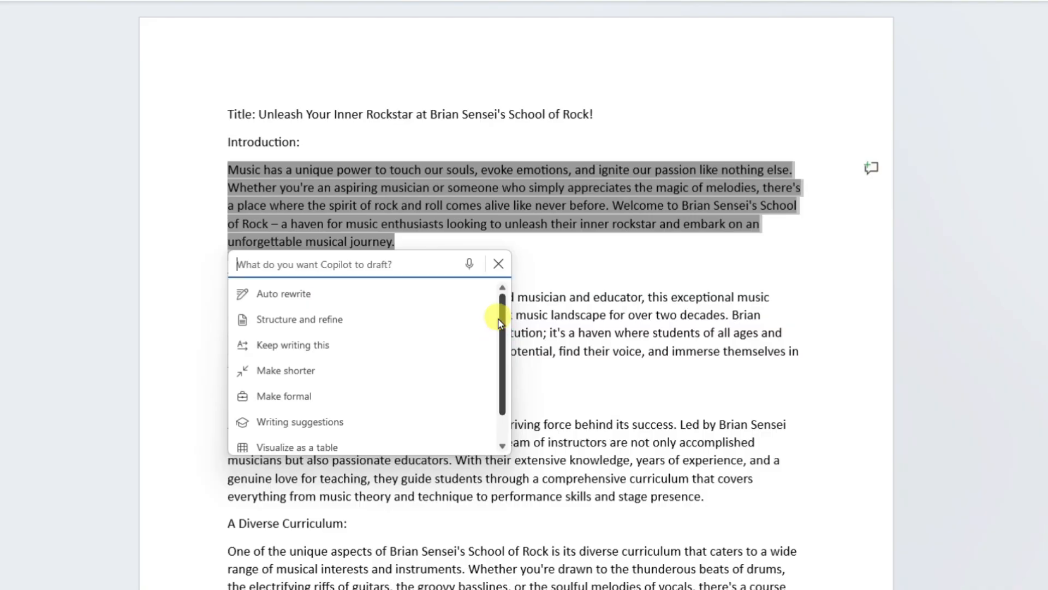
pyautogui.click(299, 298)
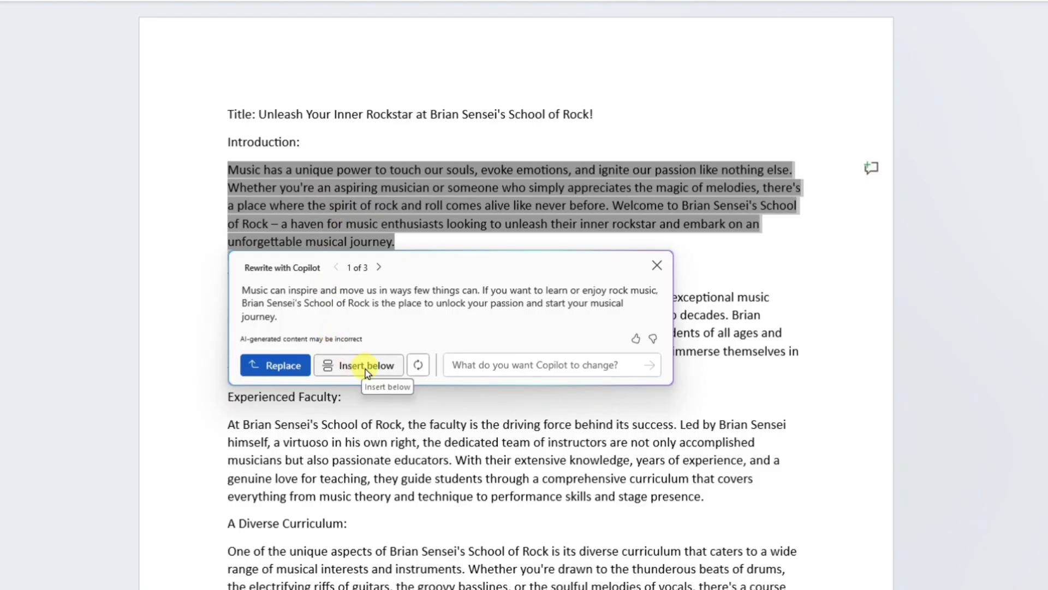
# Step: Compare the three suggested rewrites of the Introduction paragraph and replace the original text with the second version
pyautogui.click(418, 365)
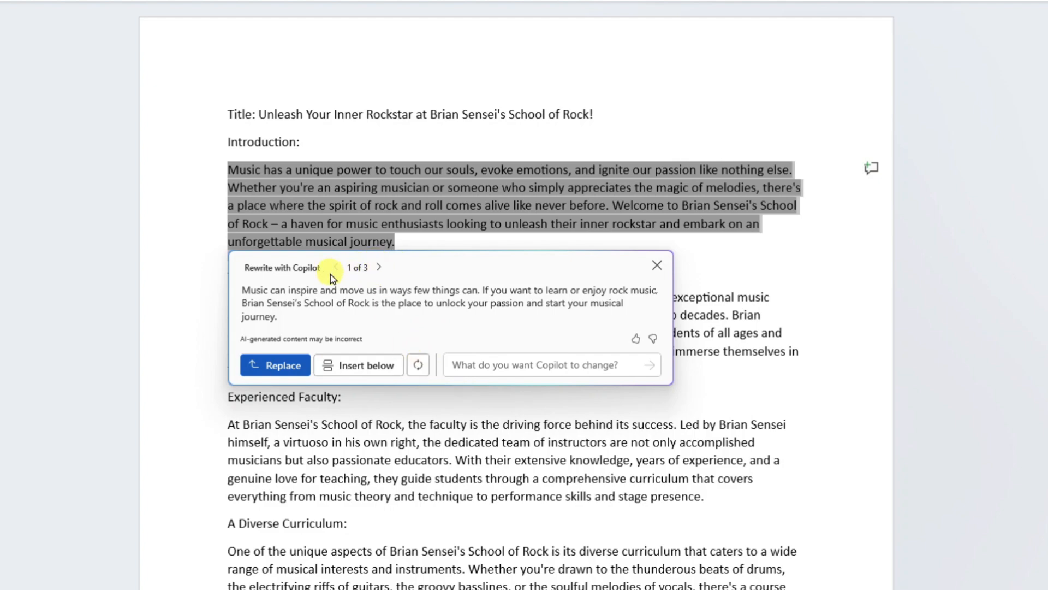
pyautogui.click(379, 267)
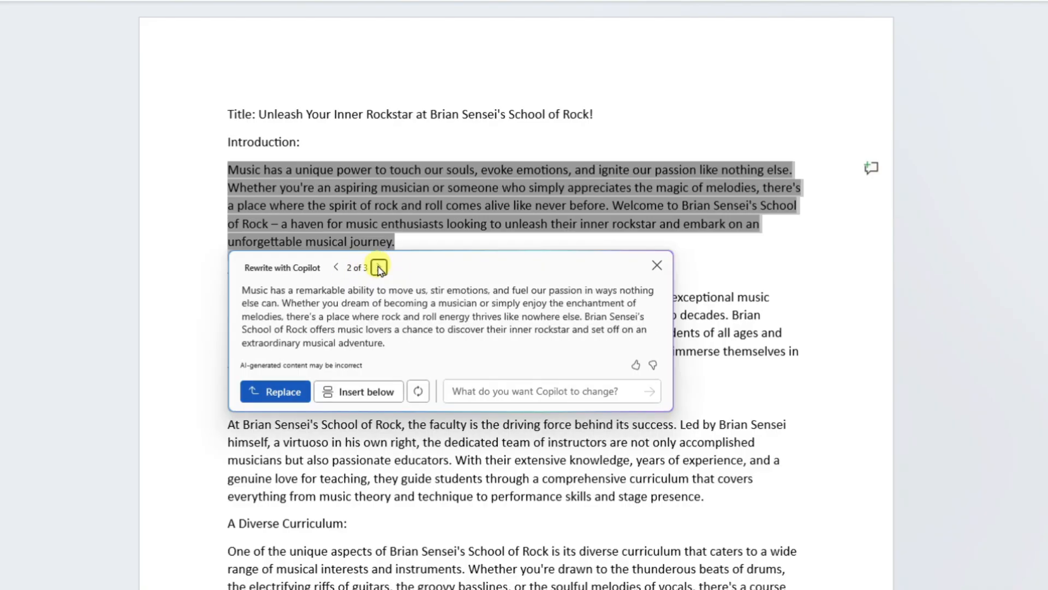
pyautogui.click(379, 267)
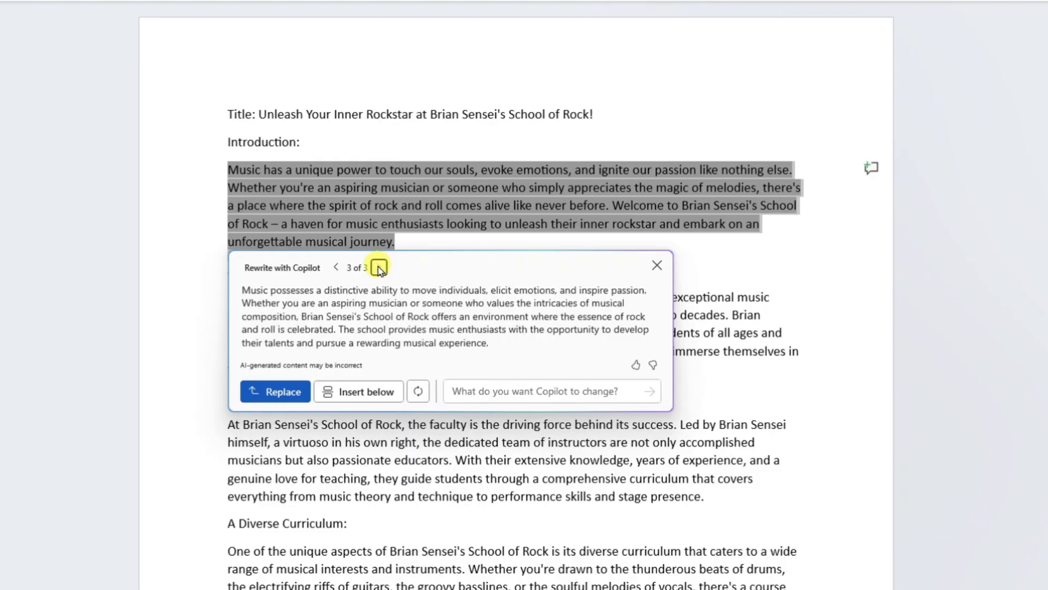
pyautogui.click(336, 268)
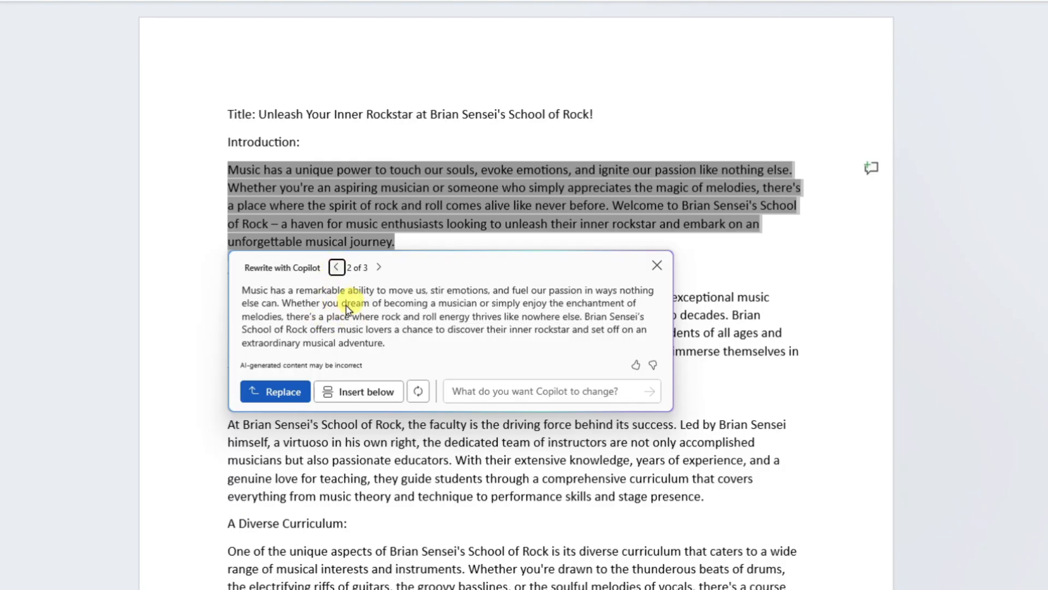
pyautogui.click(277, 392)
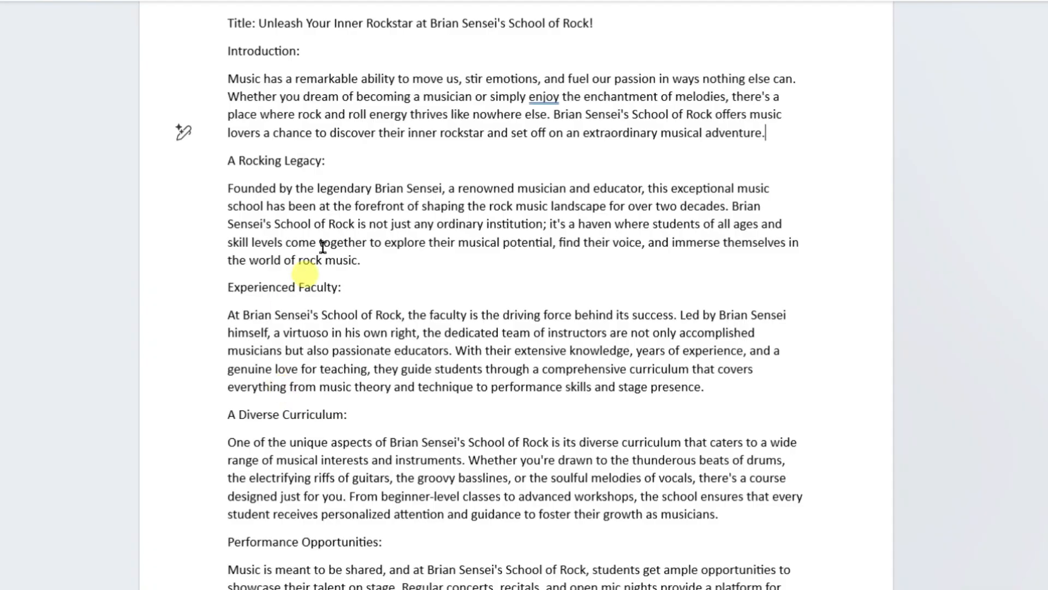